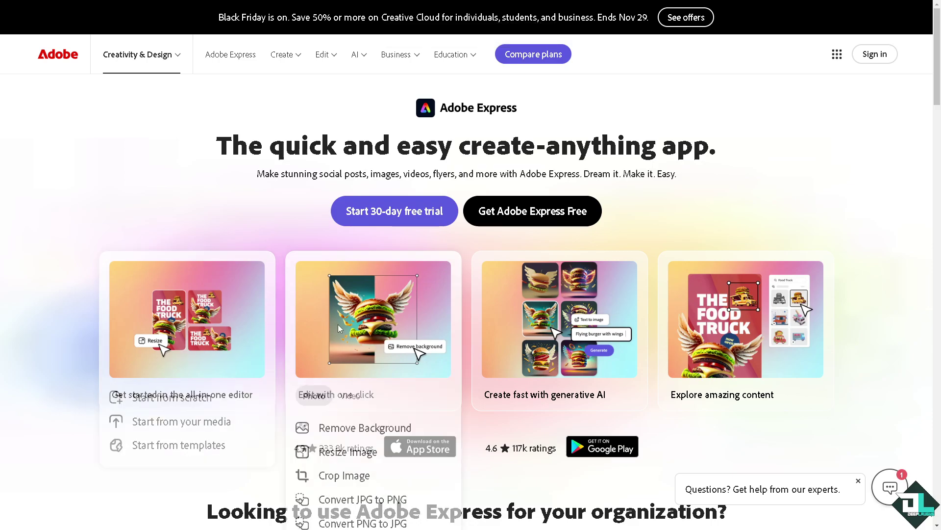
- Start Adobe Express for free and choose to create a new account
mouse_move(709, 313)
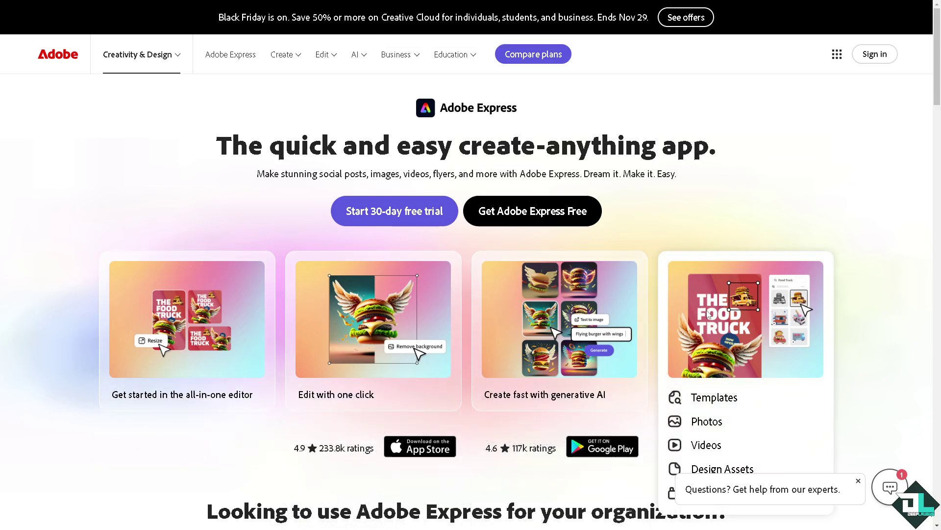
mouse_move(612, 313)
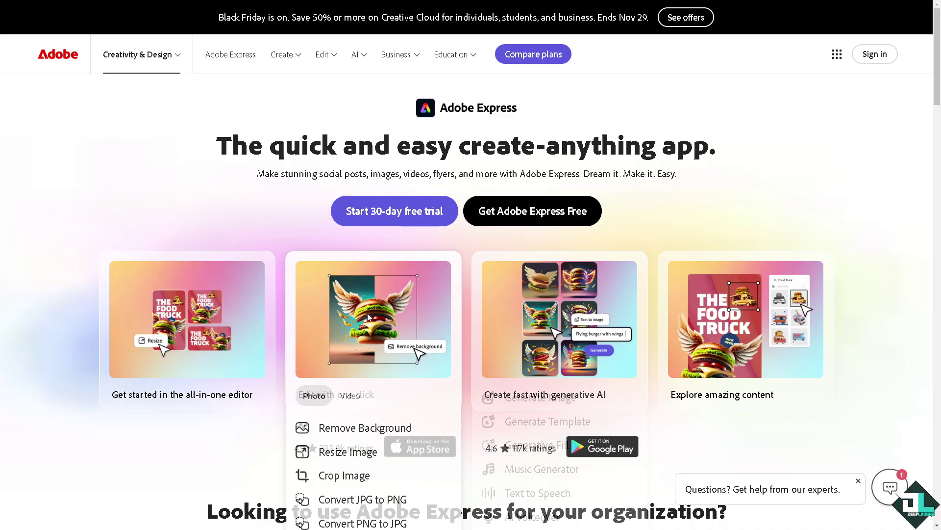
mouse_move(189, 321)
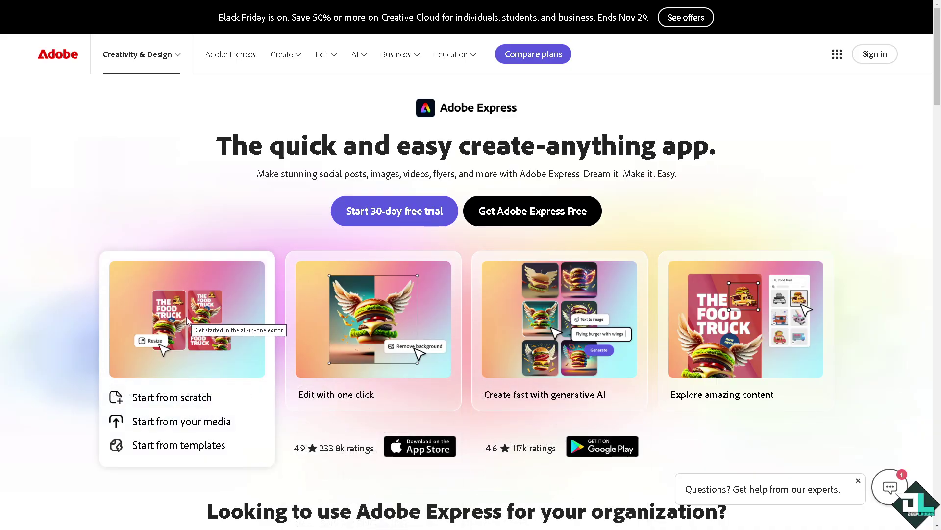
mouse_move(665, 273)
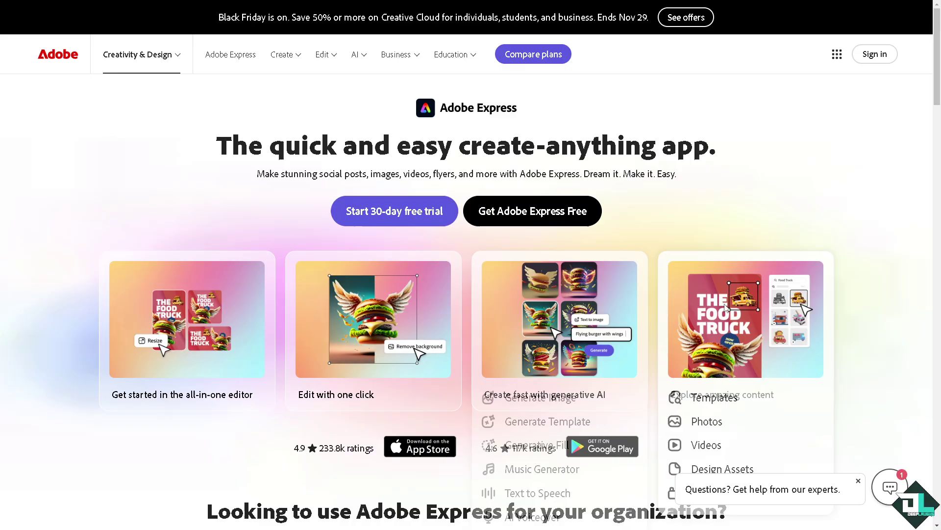
left_click(519, 217)
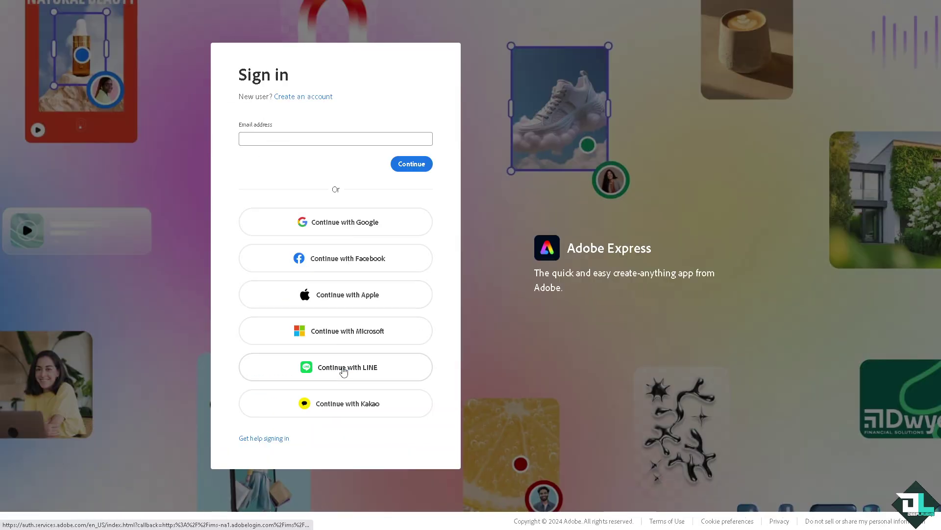
left_click(330, 97)
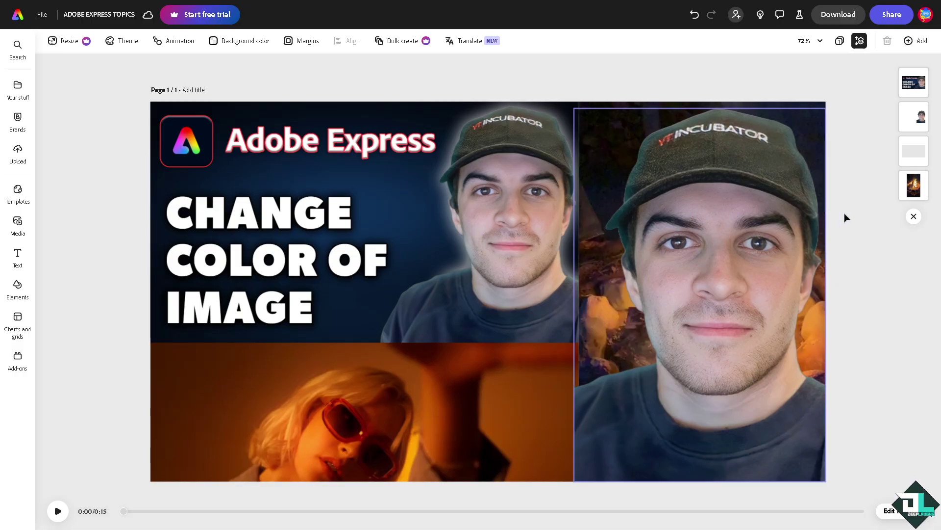
- Add a blank Page 2 the same size as page 1, then bring up the Media panel
left_click(916, 43)
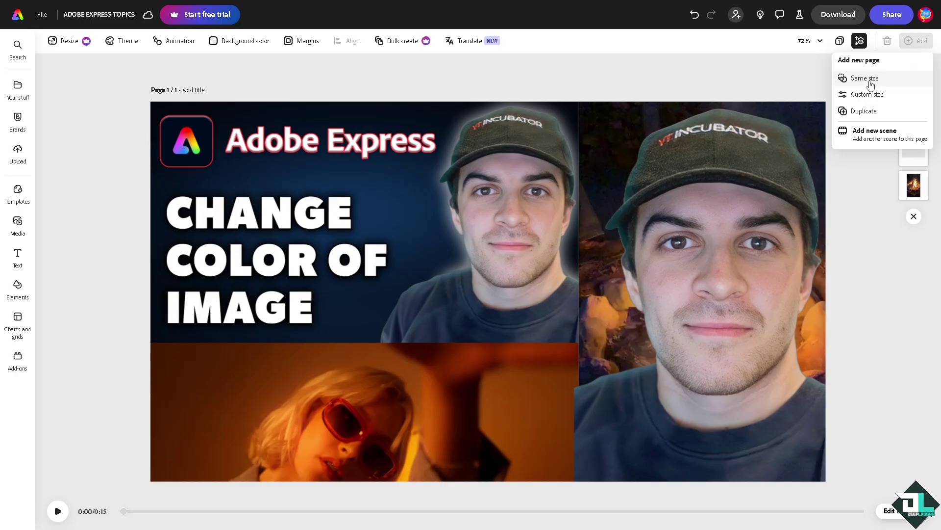
left_click(865, 78)
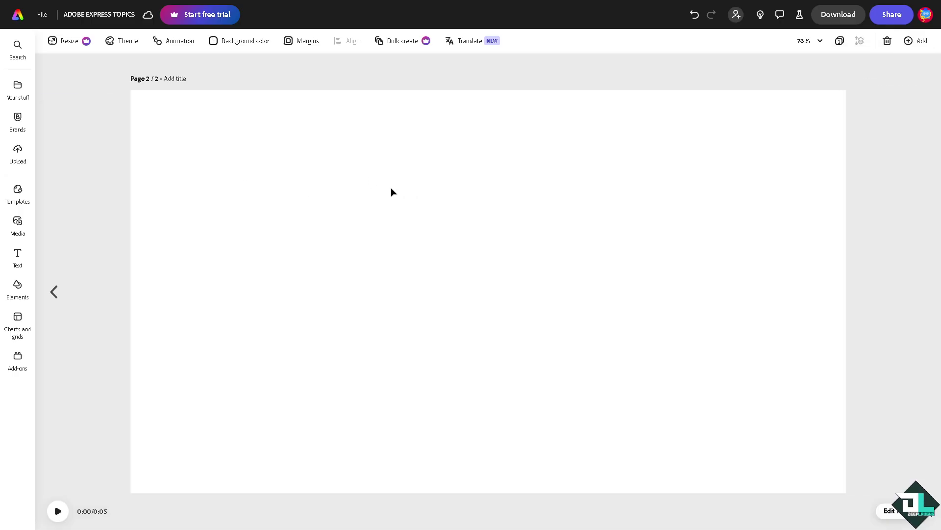
left_click(18, 224)
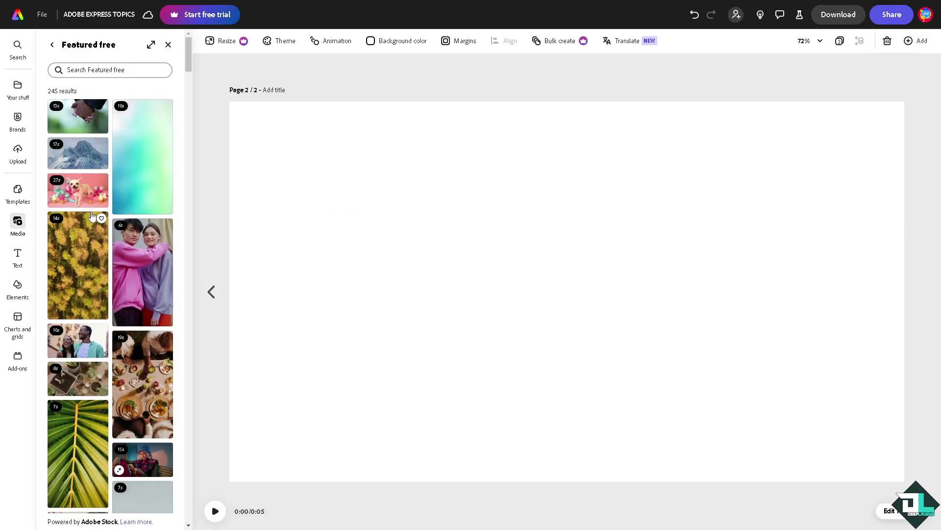
left_click(168, 45)
left_click(18, 224)
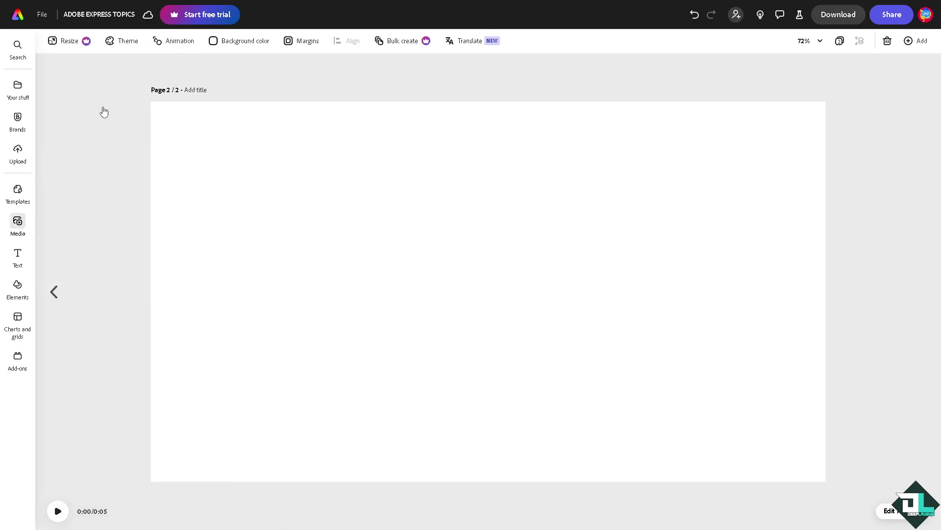
- Add the Wellness stretching photo from the Photos tab and stretch it toward both page corners
left_click(52, 44)
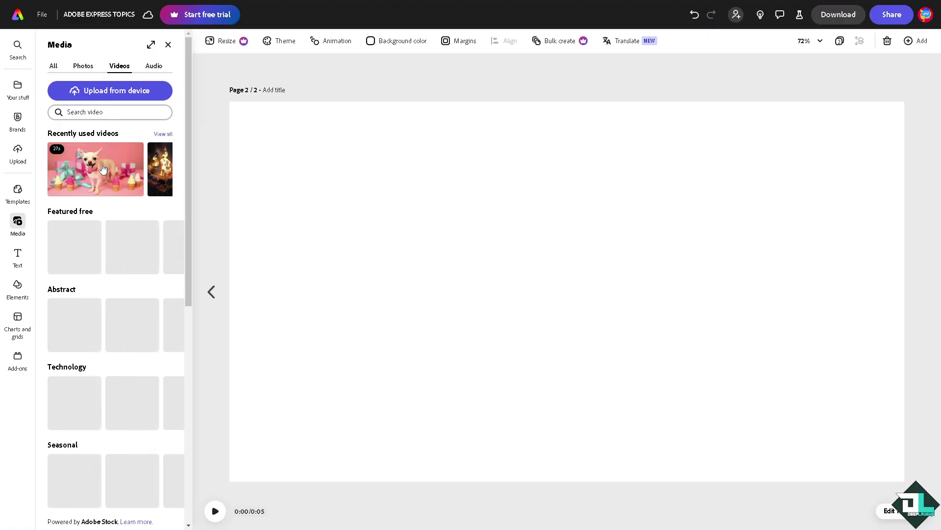
left_click(82, 67)
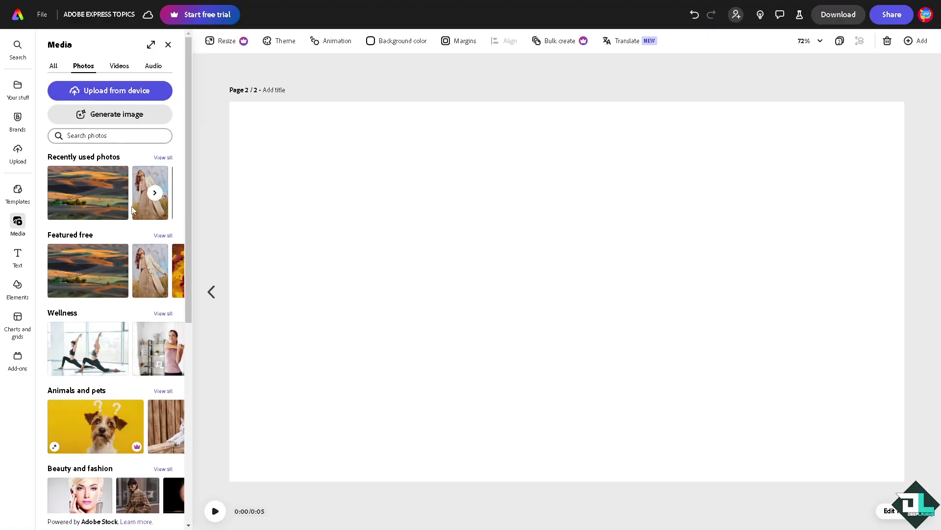
left_click(156, 334)
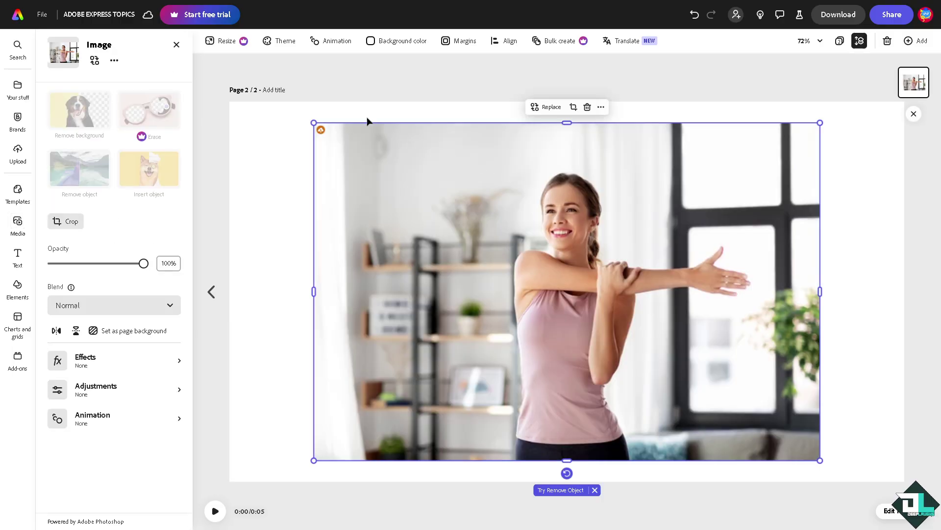
left_click_drag(314, 123, 282, 102)
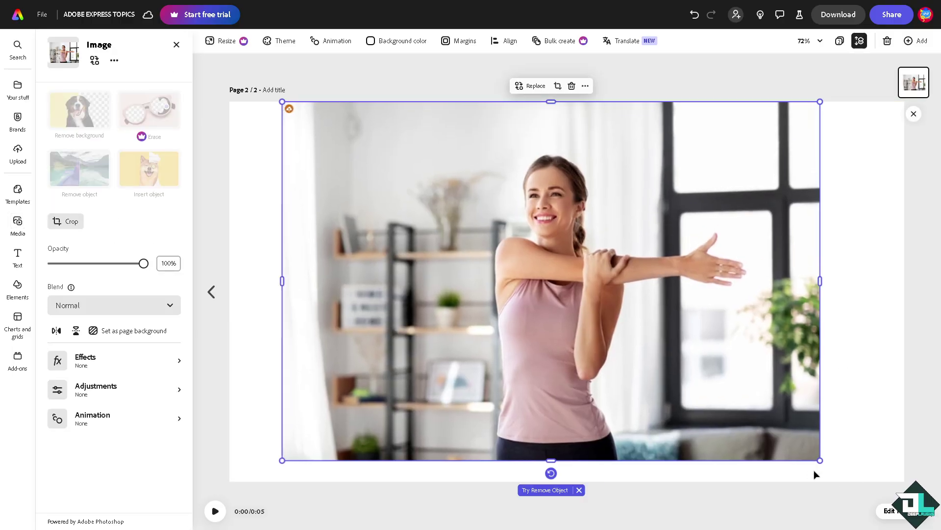
left_click_drag(821, 461, 858, 485)
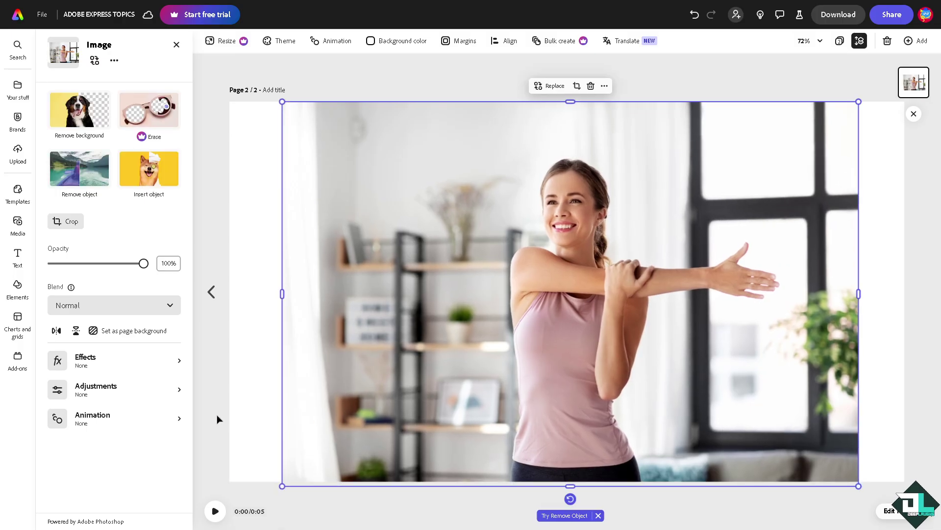
- Preview the Grayscale, Darken, Tint and Colorize effects, then apply the first green-and-blue Duotone
left_click(164, 362)
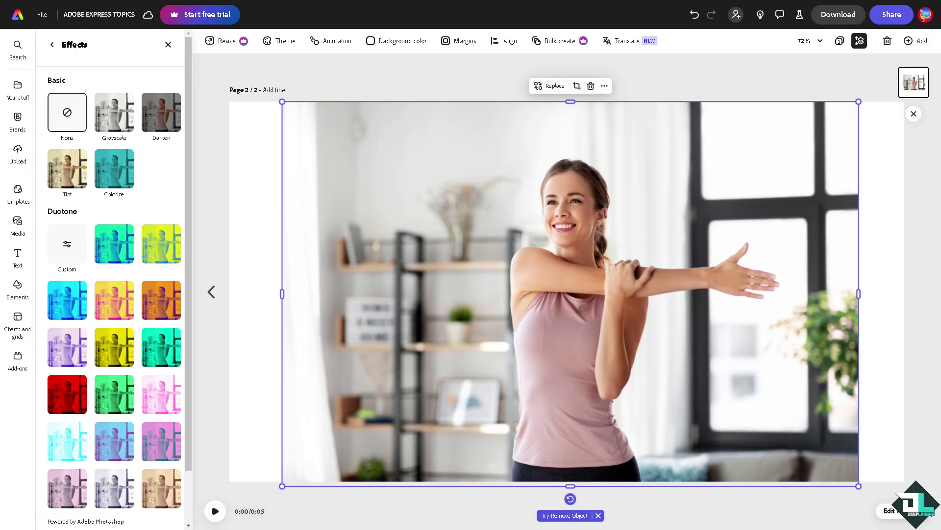
left_click(118, 113)
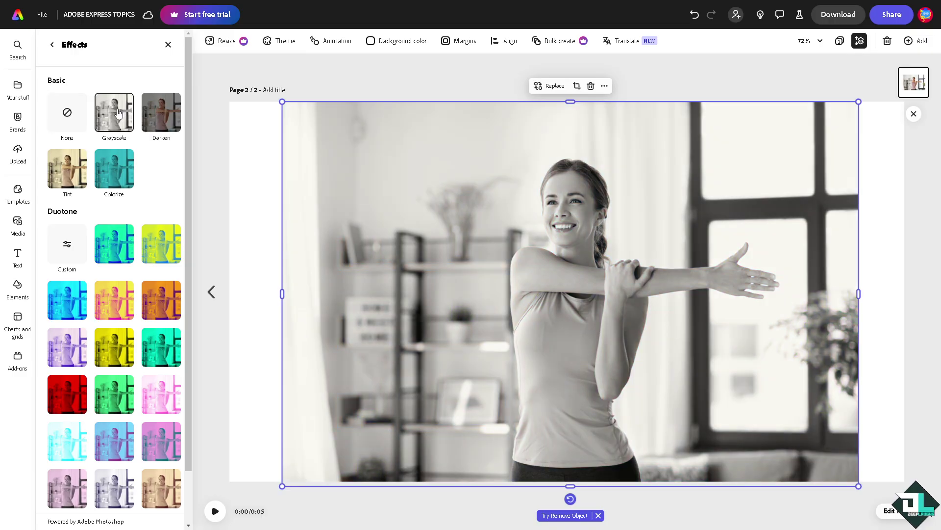
left_click(176, 117)
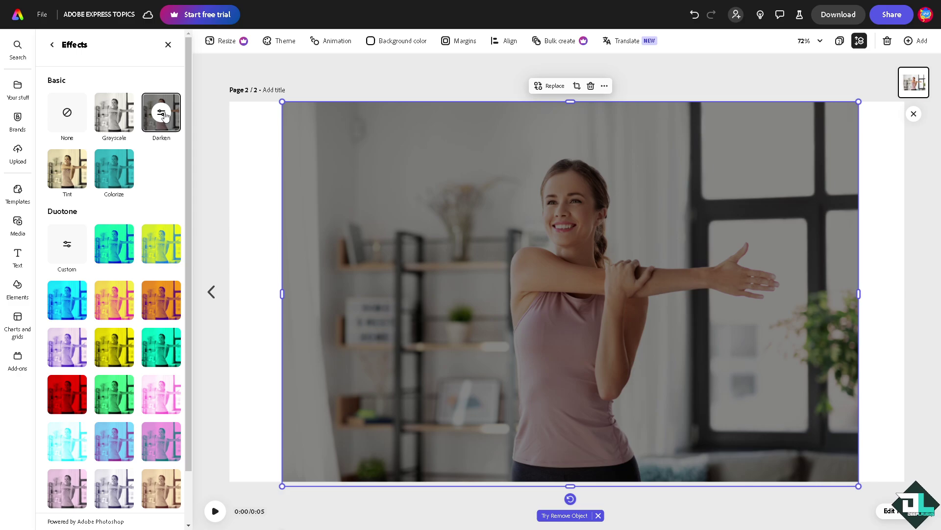
left_click(64, 178)
left_click(116, 170)
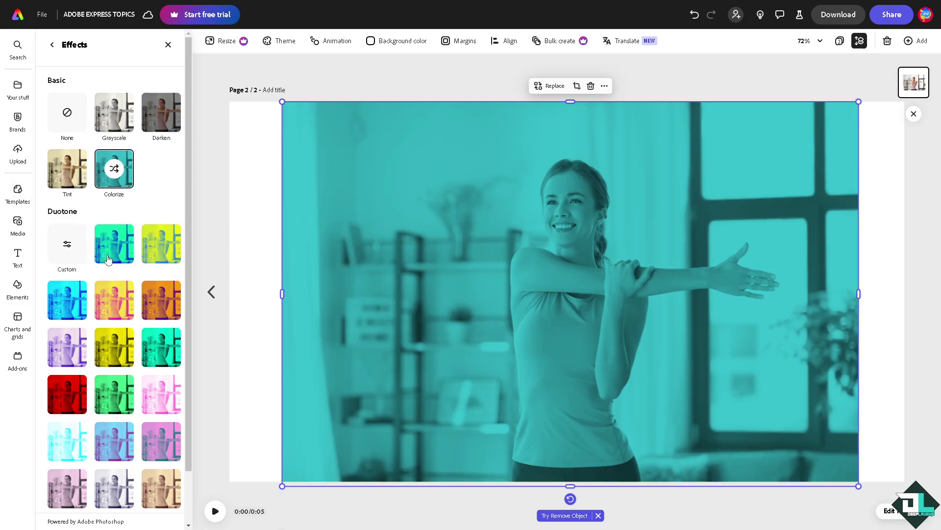
left_click(120, 250)
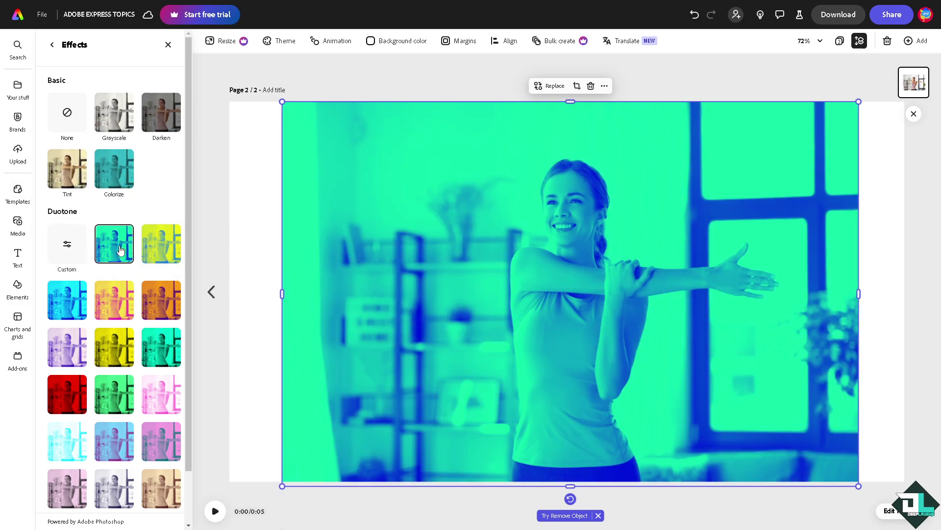
- Preview the yellow, cyan, magenta, orange, teal, lavender, red, green and pink duotone presets
left_click(168, 248)
scroll(142, 259, "down", 1)
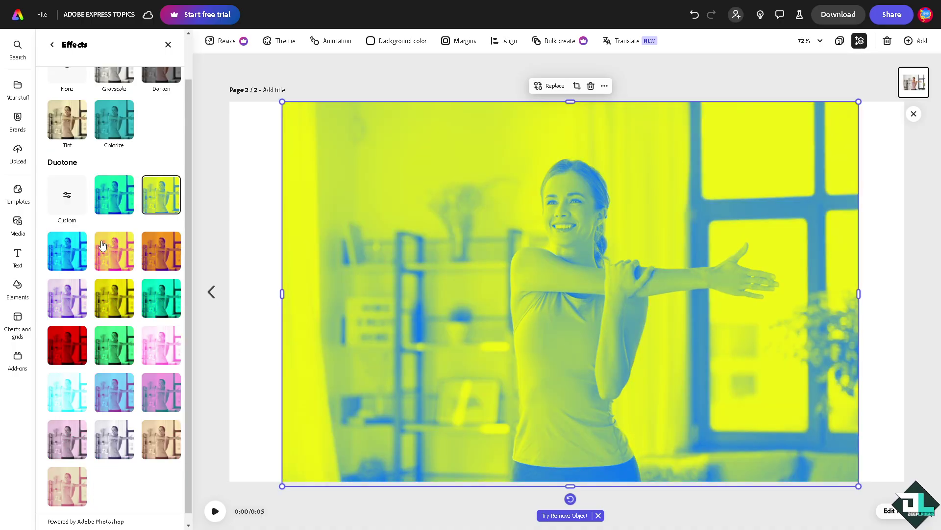
left_click(72, 254)
left_click(120, 256)
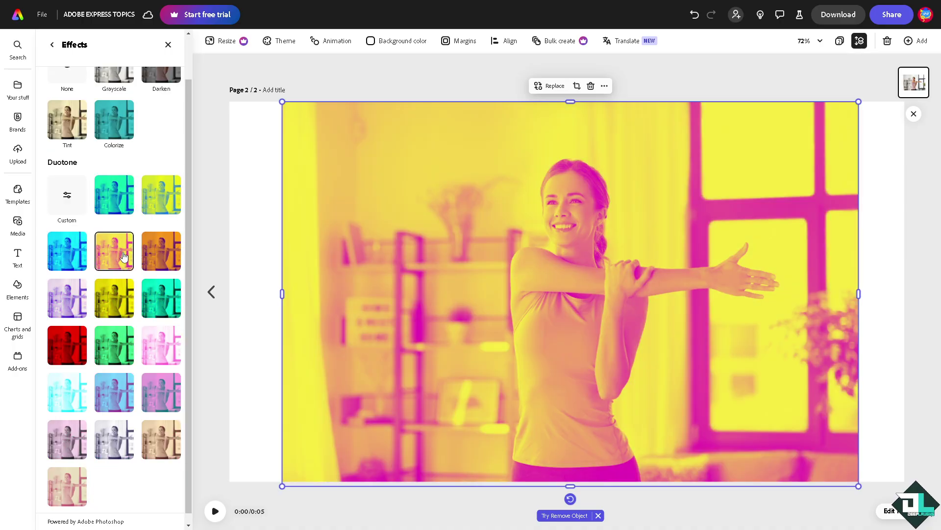
left_click(161, 256)
left_click(165, 300)
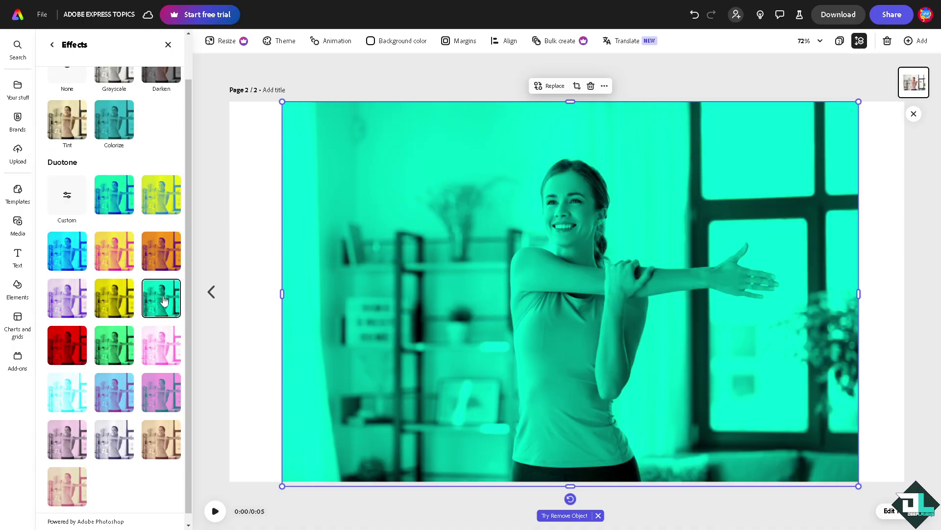
left_click(102, 304)
left_click(75, 307)
left_click(74, 352)
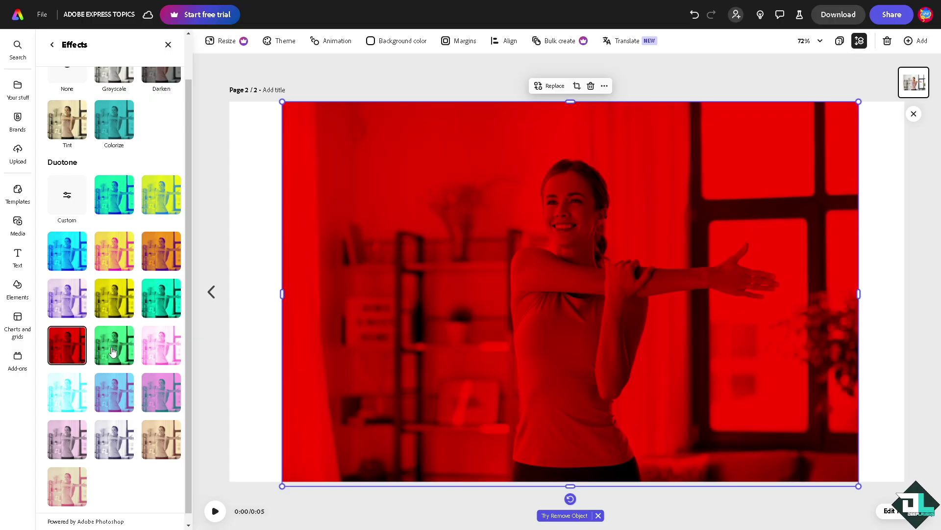
left_click(115, 352)
left_click(172, 351)
- Preview the blue-purple, light cyan, mauve, sepia and pink-cream duotones, then choose None
scroll(172, 351, "down", 1)
left_click(115, 382)
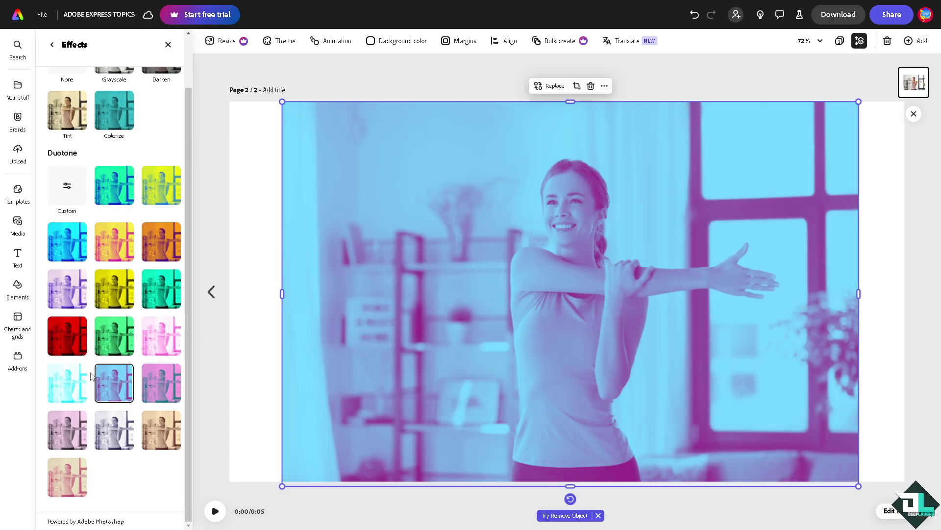
left_click(62, 385)
left_click(55, 426)
left_click(118, 434)
left_click(154, 432)
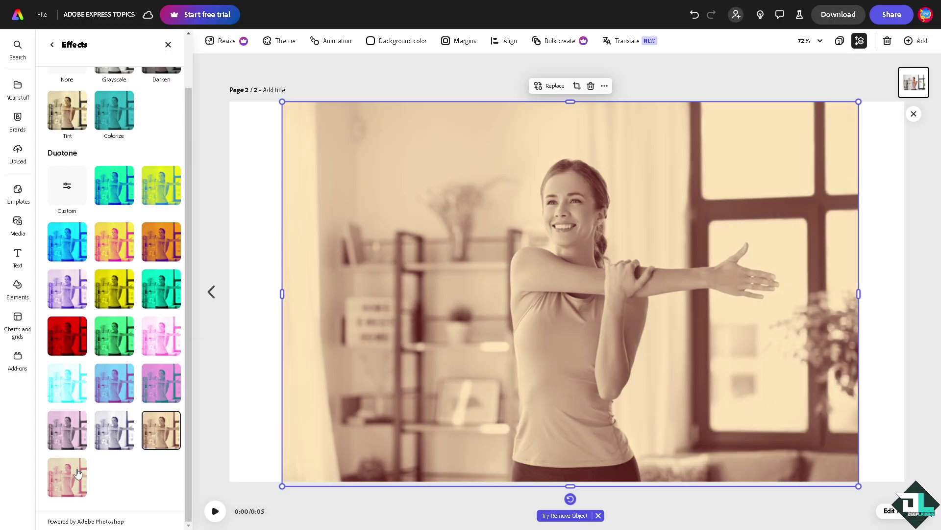
left_click(79, 474)
scroll(145, 353, "up", 2)
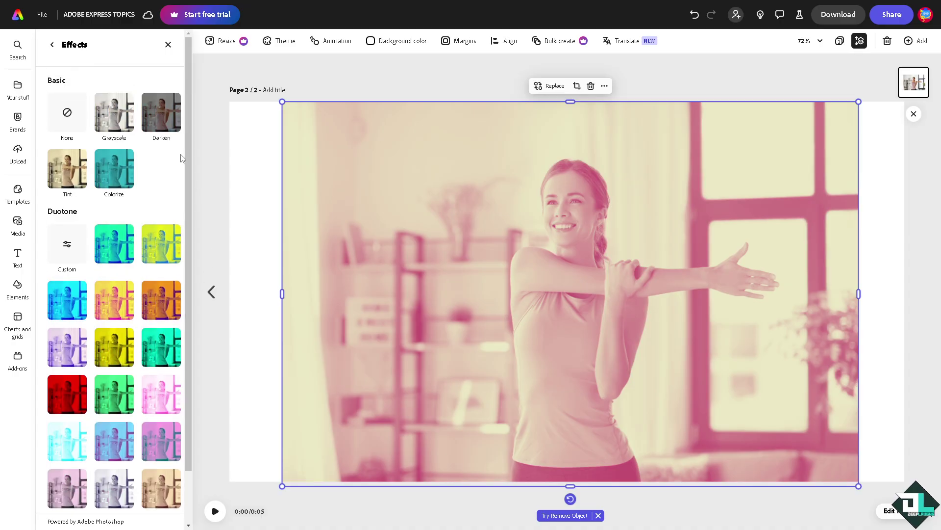
left_click(76, 118)
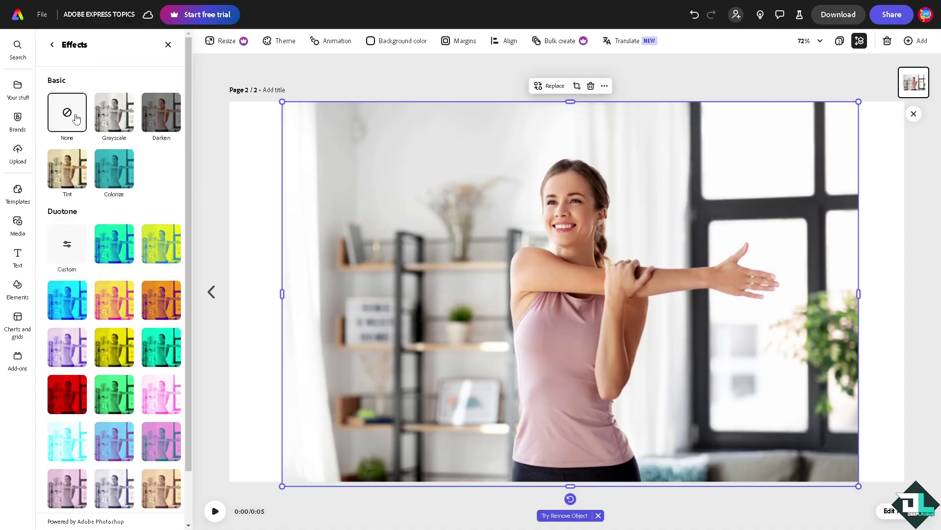
- Apply a custom Duotone and bring up the full preset swatches for its highlights colour
left_click(70, 249)
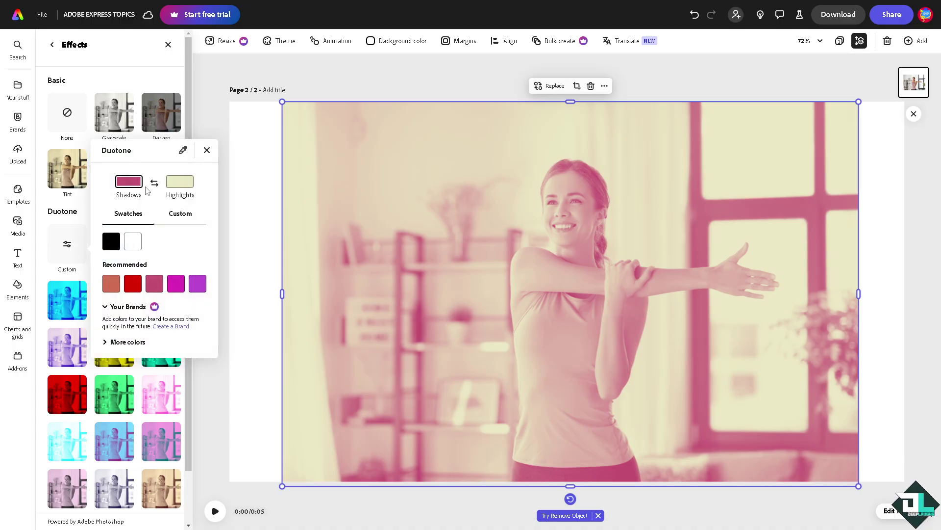
left_click(180, 214)
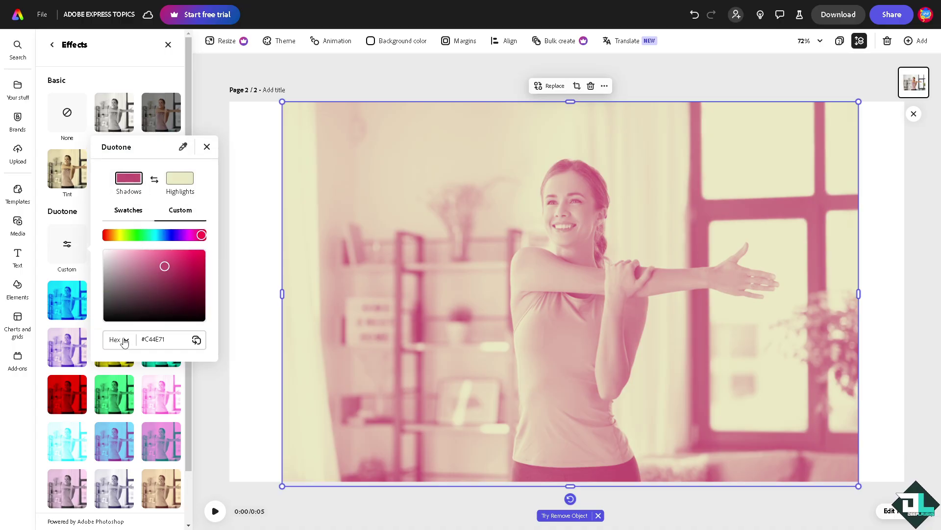
left_click(180, 178)
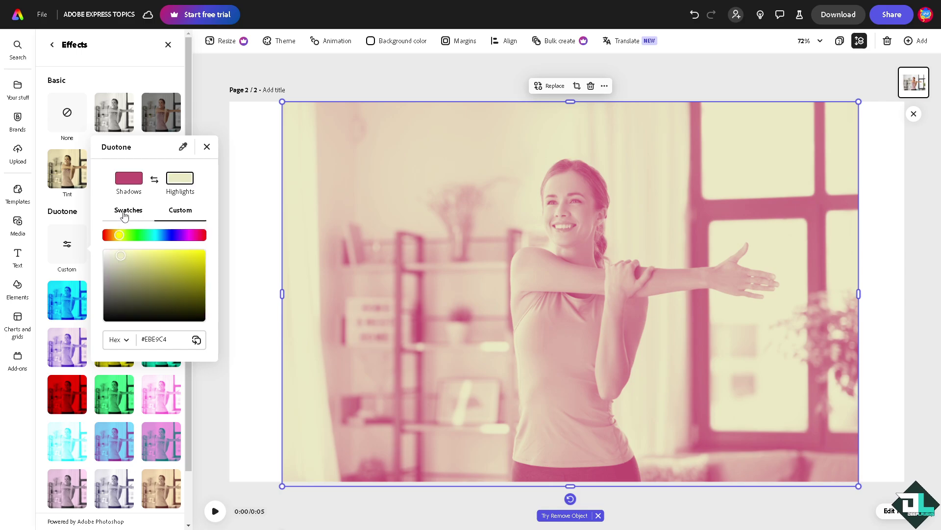
left_click(125, 214)
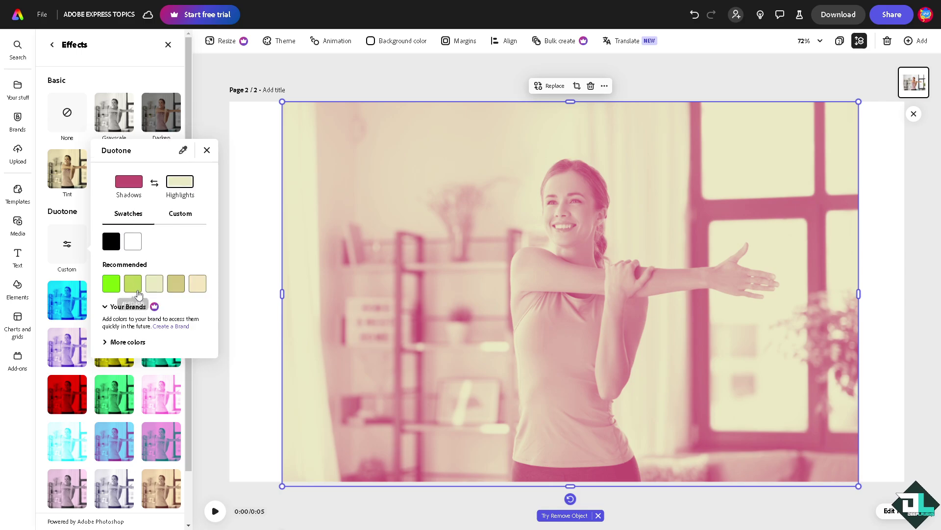
left_click(106, 343)
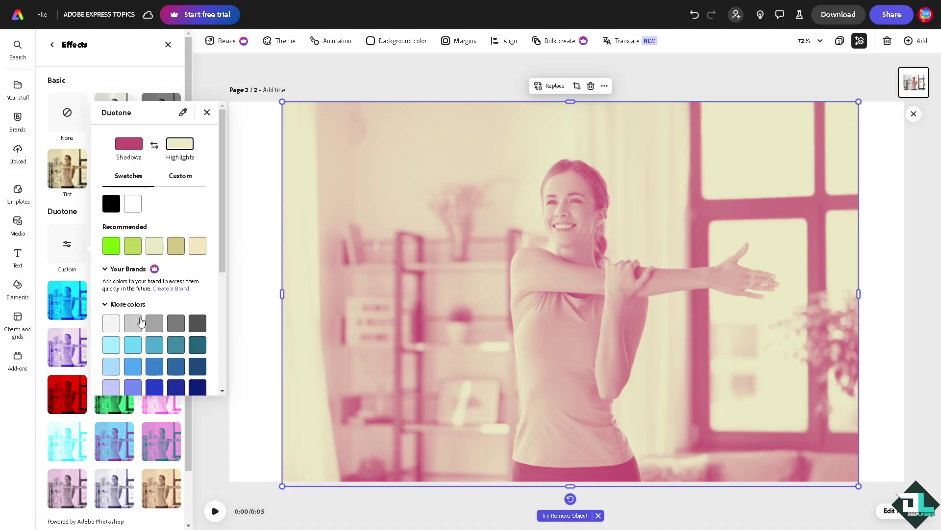
- Try several highlight colours, then sample the white page colour for the highlights
left_click(132, 346)
left_click(149, 349)
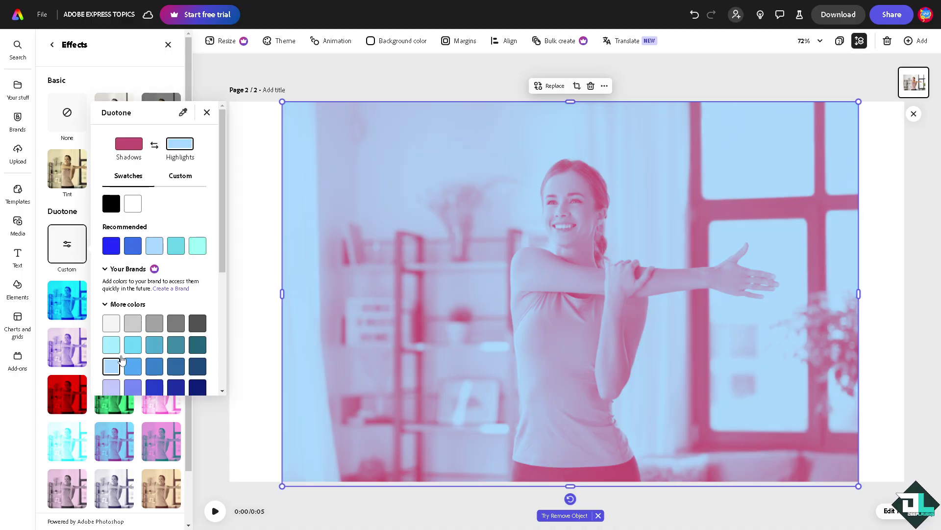
left_click(111, 366)
left_click(132, 345)
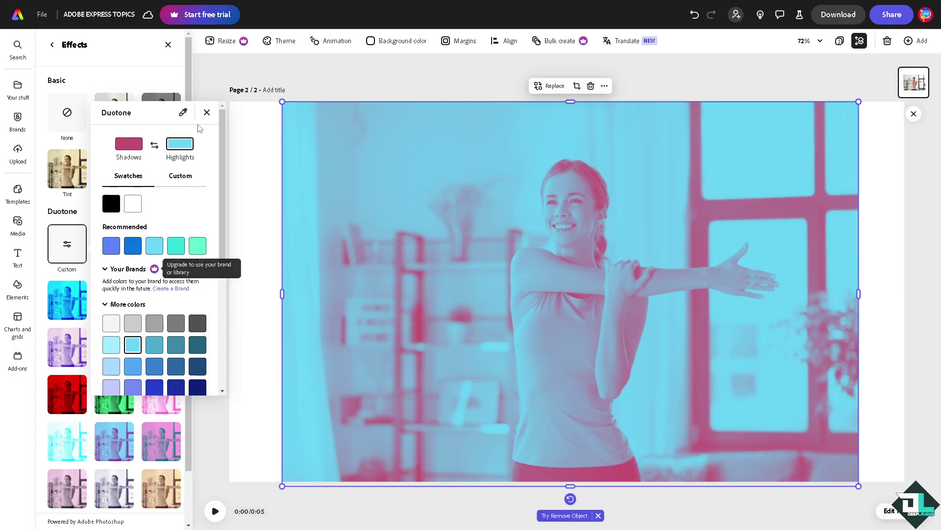
left_click(183, 114)
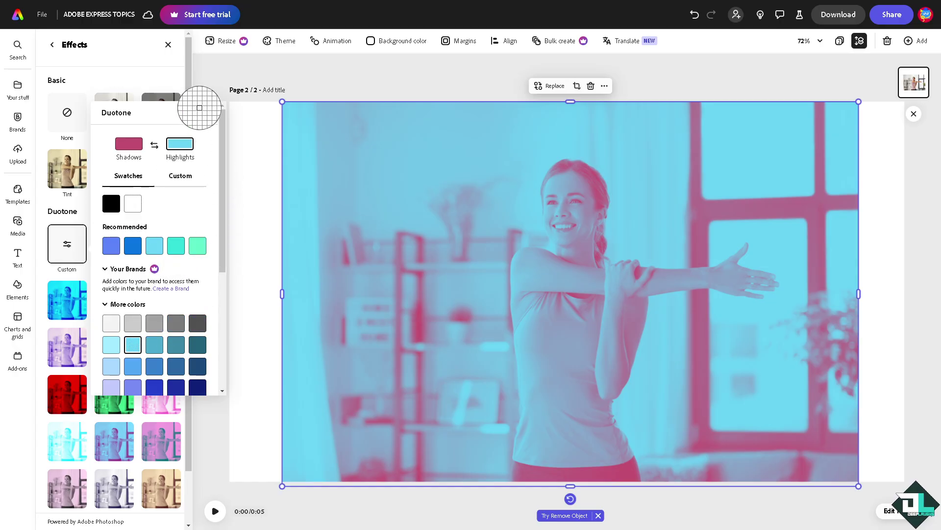
left_click(268, 125)
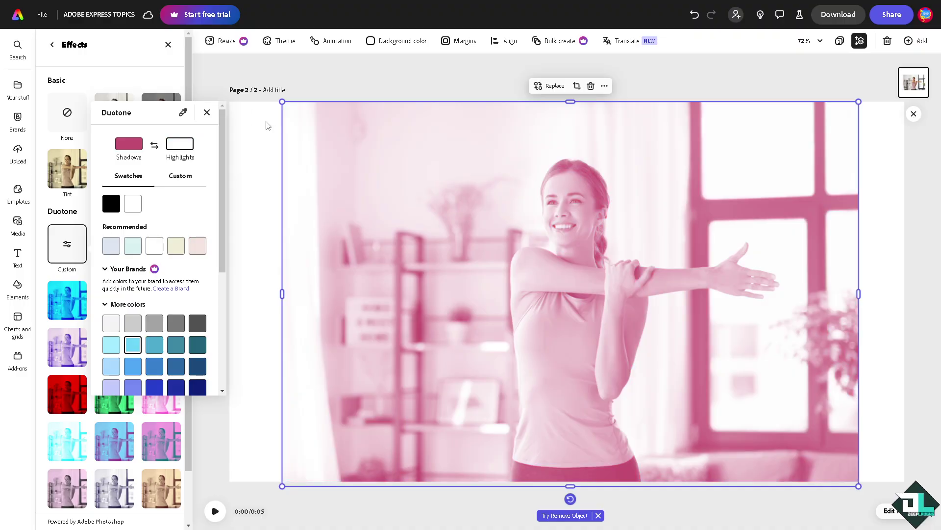
left_click(207, 112)
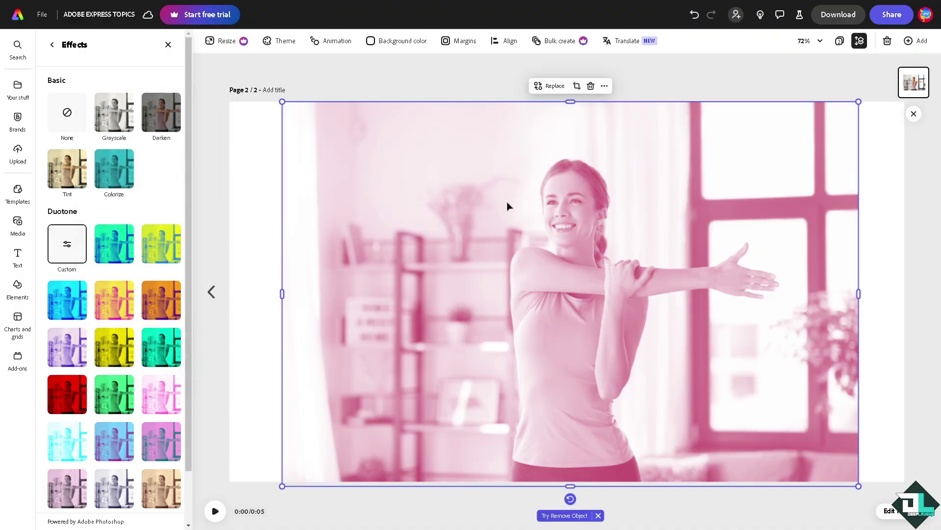
- Remove the duotone effect and reselect the woman photo
left_click(67, 111)
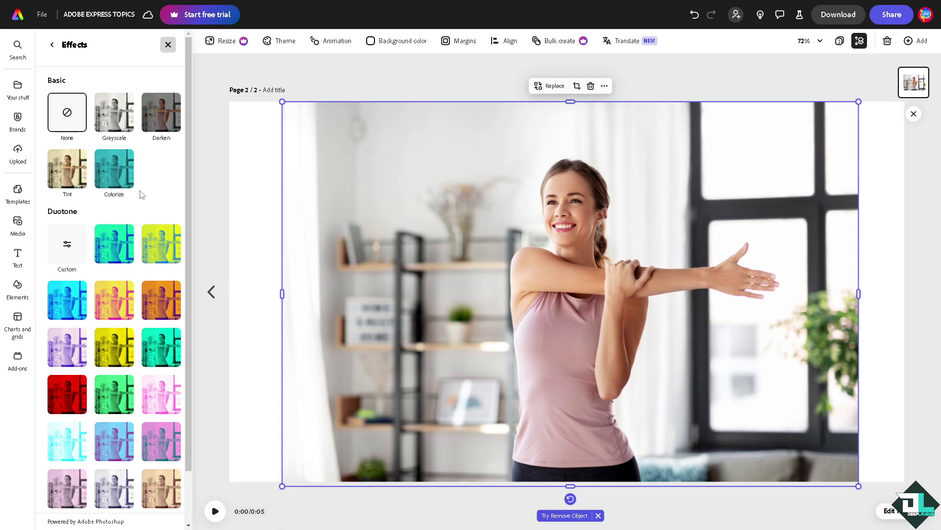
left_click(18, 223)
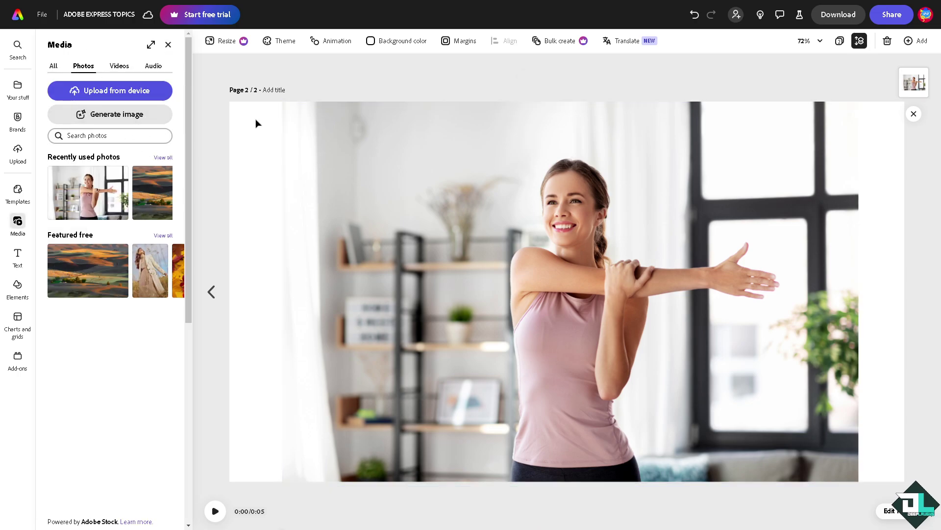
left_click(393, 144)
- Set contrast 100, highlights 15, shadows 100, saturation 94, warmth -87, sharpen 89, then nudge the photo left
left_click(113, 390)
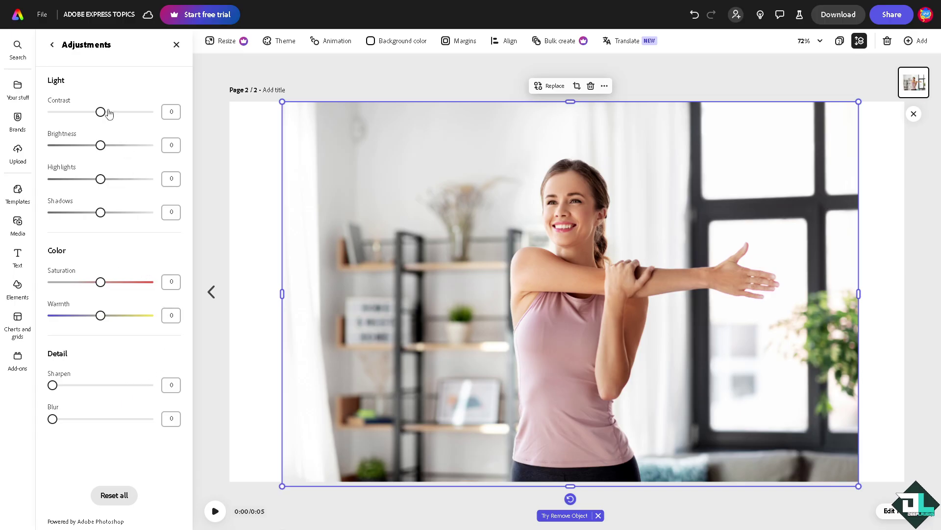
left_click_drag(101, 112, 156, 113)
mouse_move(101, 145)
left_mouse_down()
mouse_move(130, 145)
mouse_move(100, 145)
left_mouse_up()
mouse_move(101, 179)
left_mouse_down()
mouse_move(59, 180)
mouse_move(109, 179)
left_mouse_up()
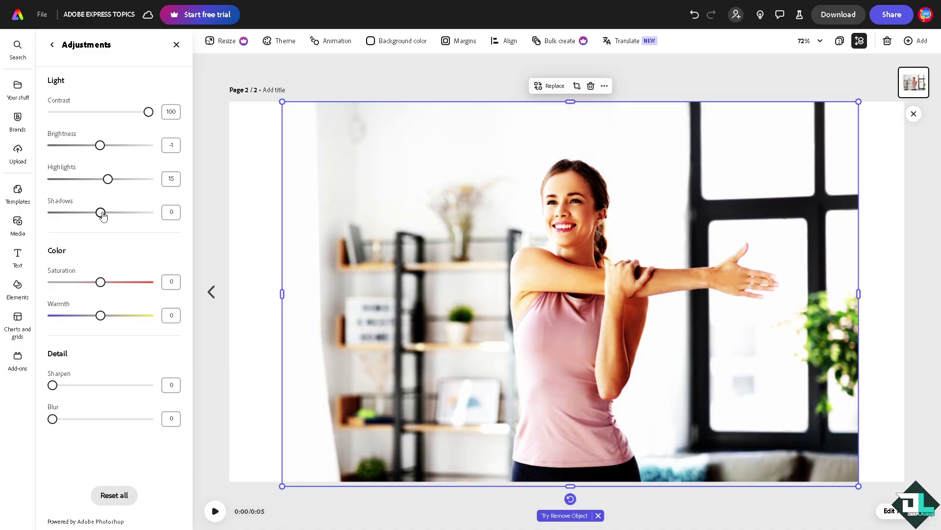
left_click_drag(100, 212, 149, 211)
left_click_drag(98, 284, 146, 282)
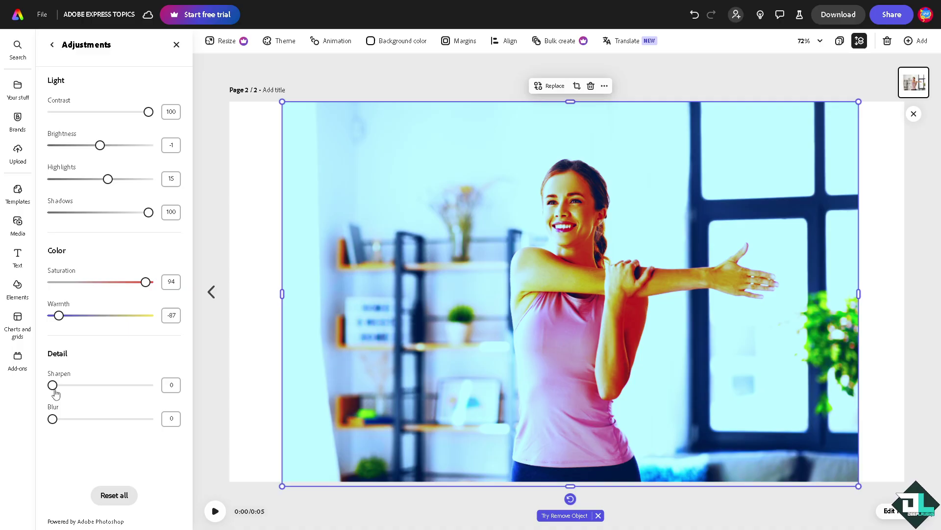
left_click_drag(53, 385, 140, 387)
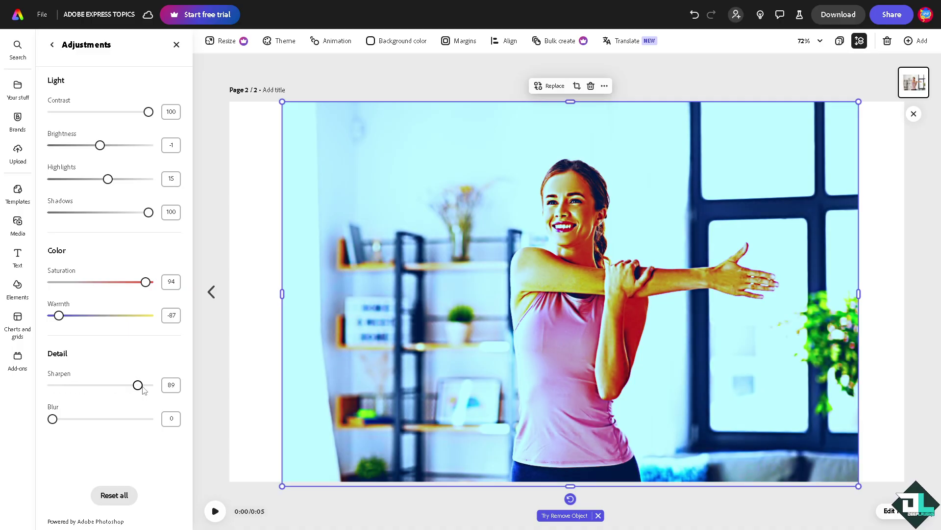
left_click_drag(59, 423, 52, 421)
left_click_drag(682, 255, 626, 250)
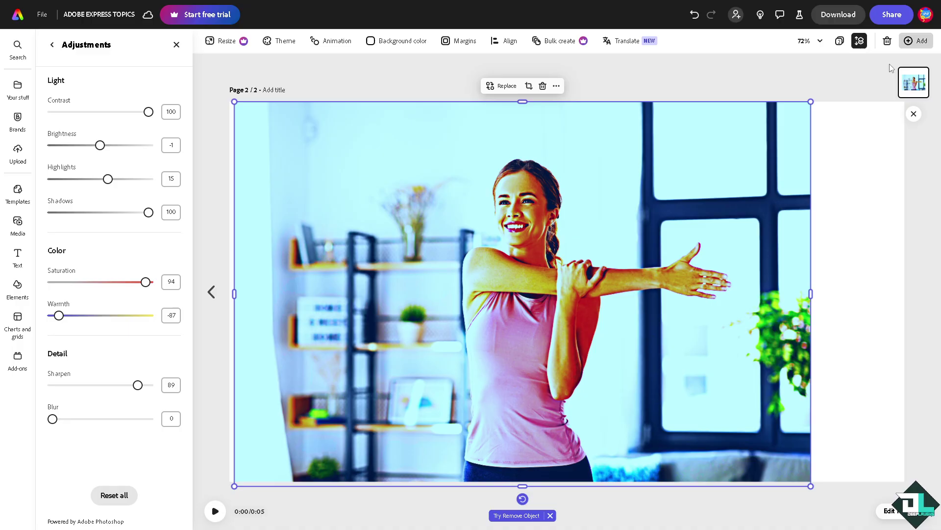
- Delete the adjusted photo, re-add the recent stretching photo, and enlarge it toward the top-left
left_click(915, 41)
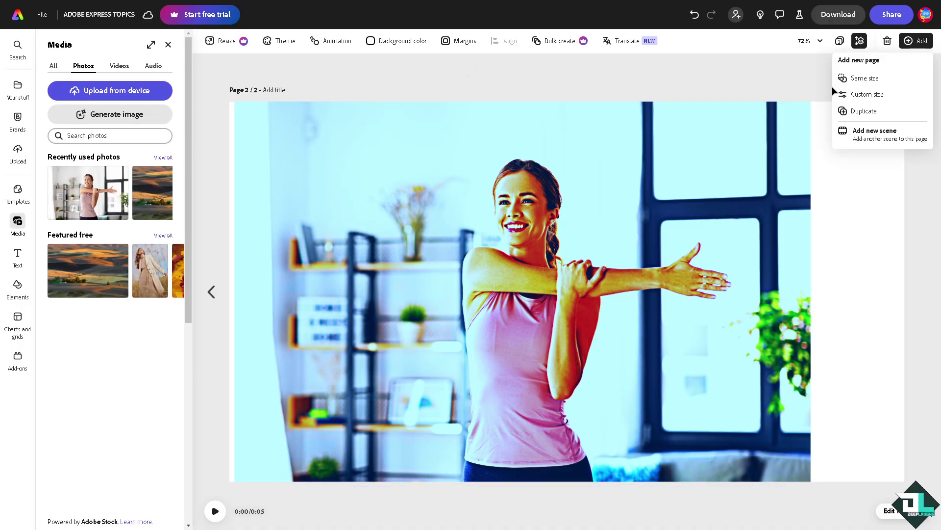
left_click(704, 178)
key("Delete")
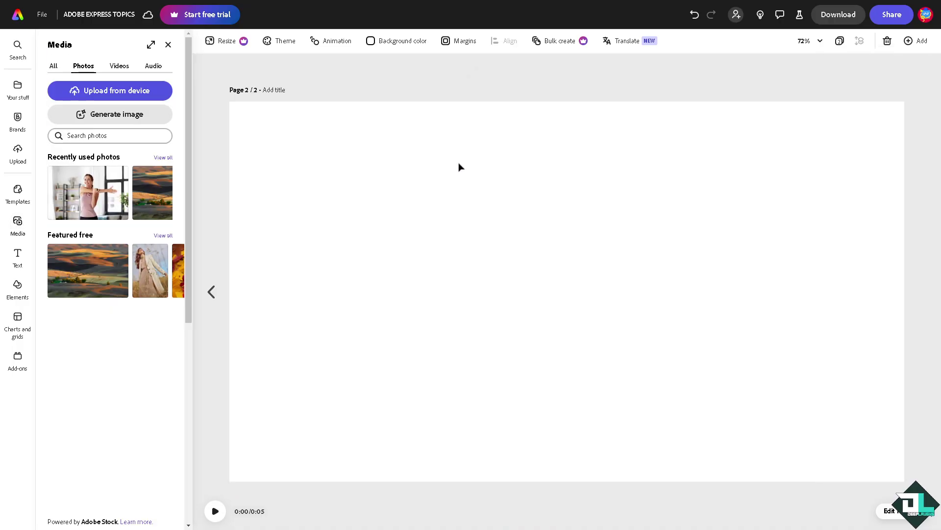
left_click(91, 195)
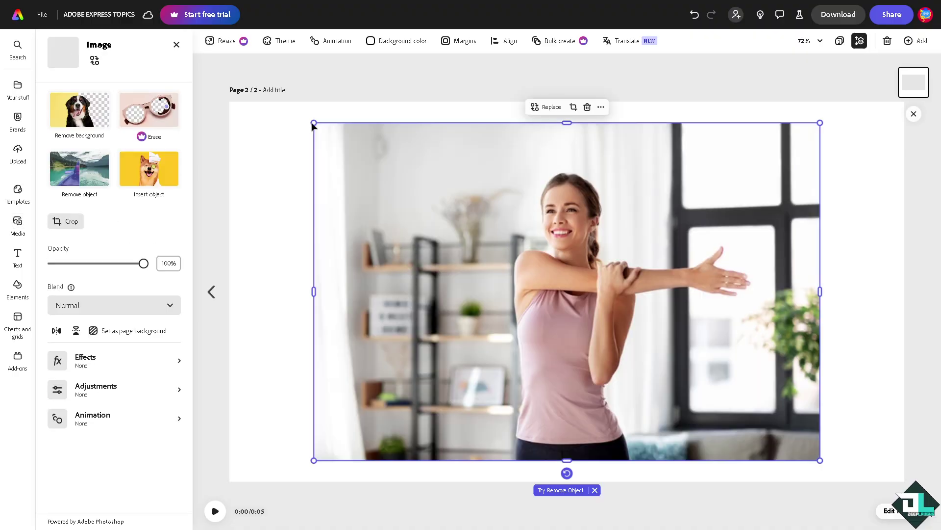
left_click_drag(313, 124, 288, 105)
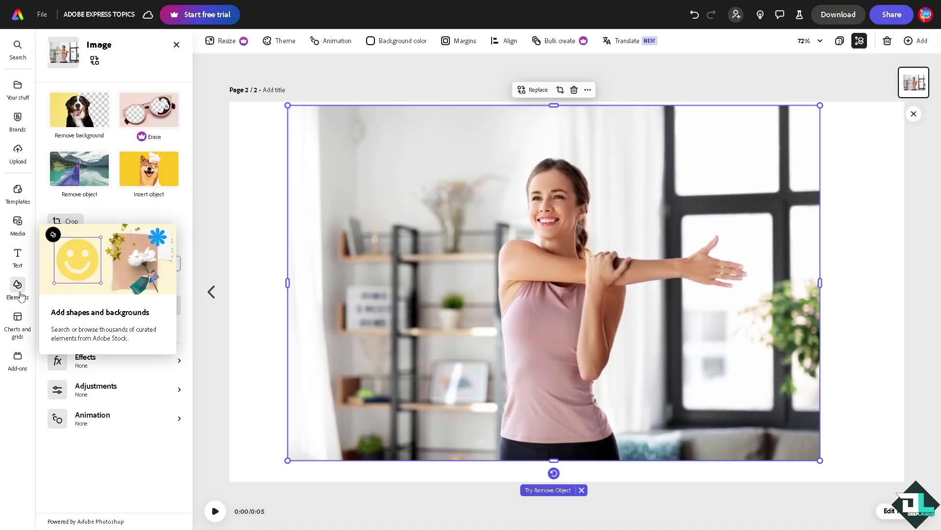
- Drag the rolling-hills landscape over the woman photo and enlarge it to cover the page
left_click(17, 234)
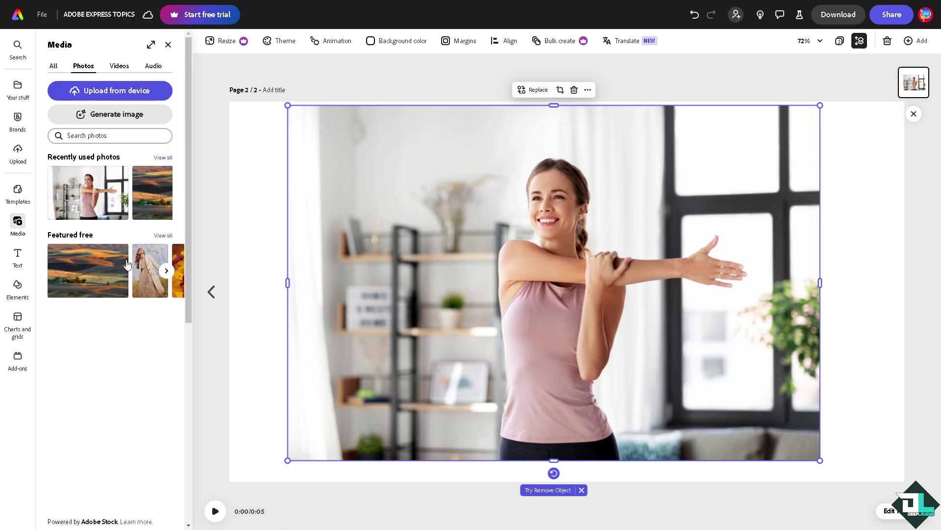
left_click_drag(113, 271, 559, 196)
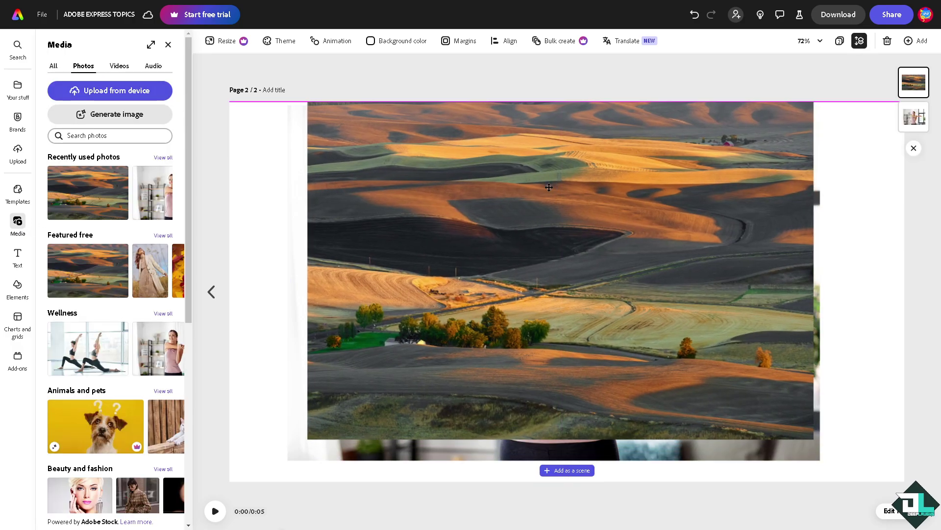
left_click_drag(784, 443, 820, 463)
- Set the landscape photo's blend mode to Multiply
left_click(438, 167)
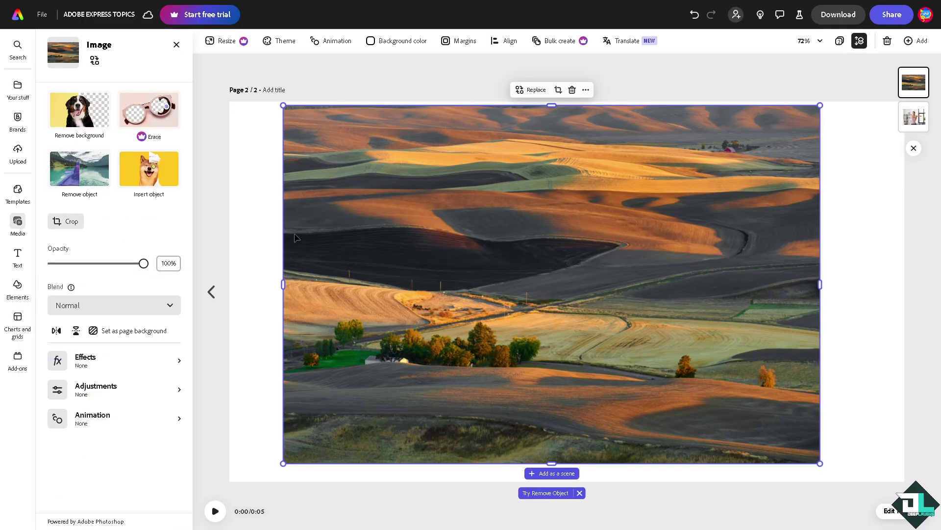
left_click(93, 392)
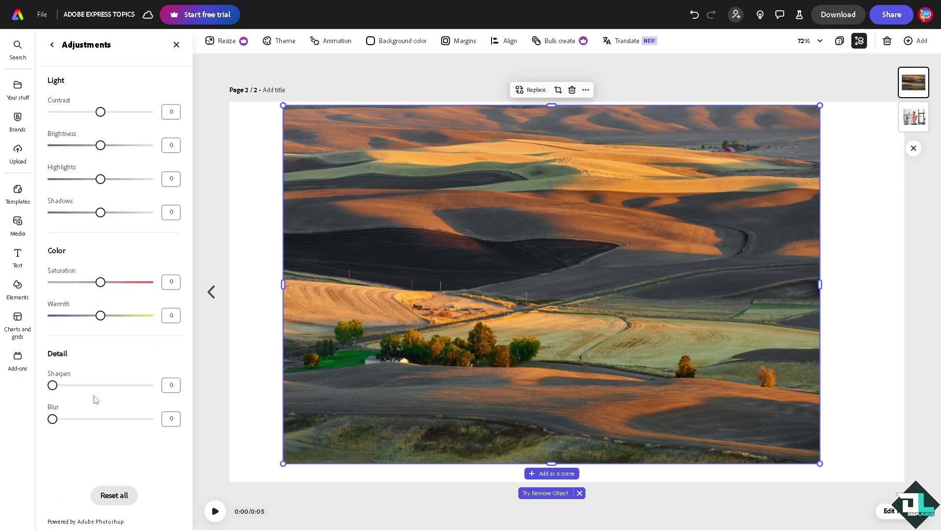
left_click(53, 44)
left_click(91, 305)
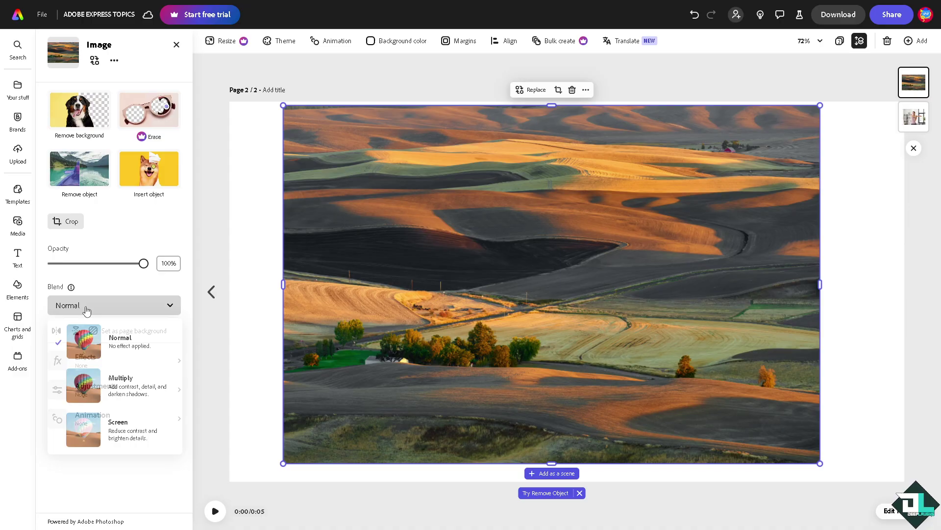
left_click(124, 382)
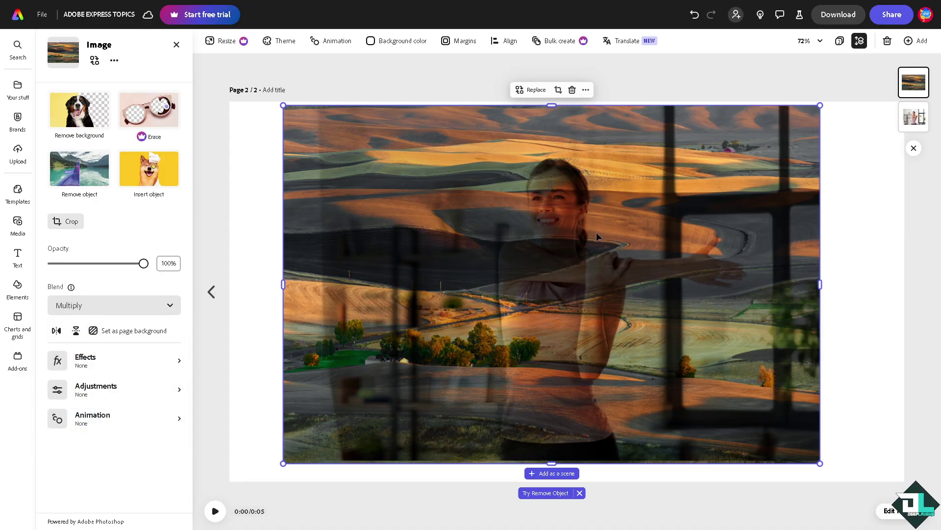